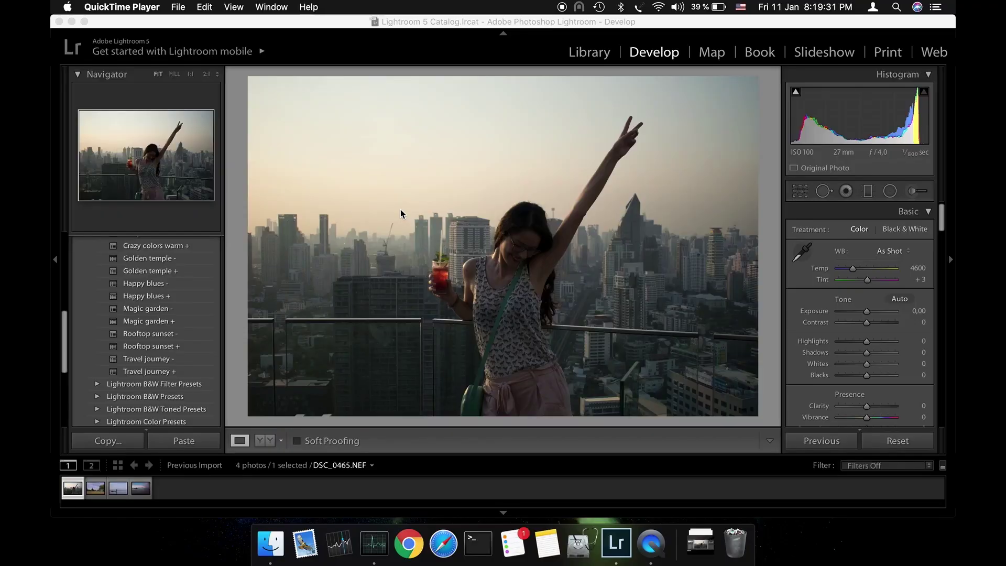
Step: Preview the boat, lake sunset and temple photos, then return to the rooftop city photo
left_click(117, 489)
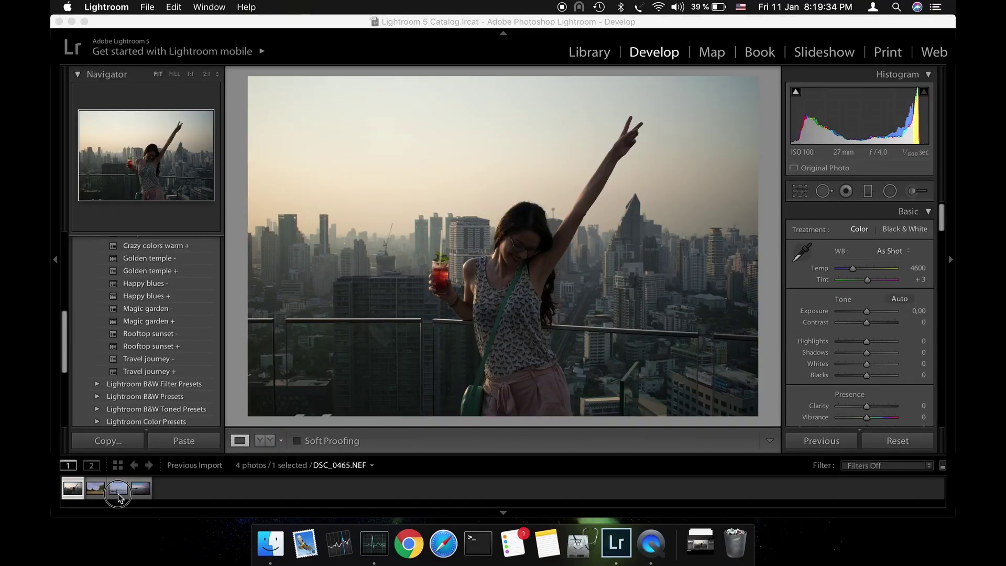
left_click(139, 495)
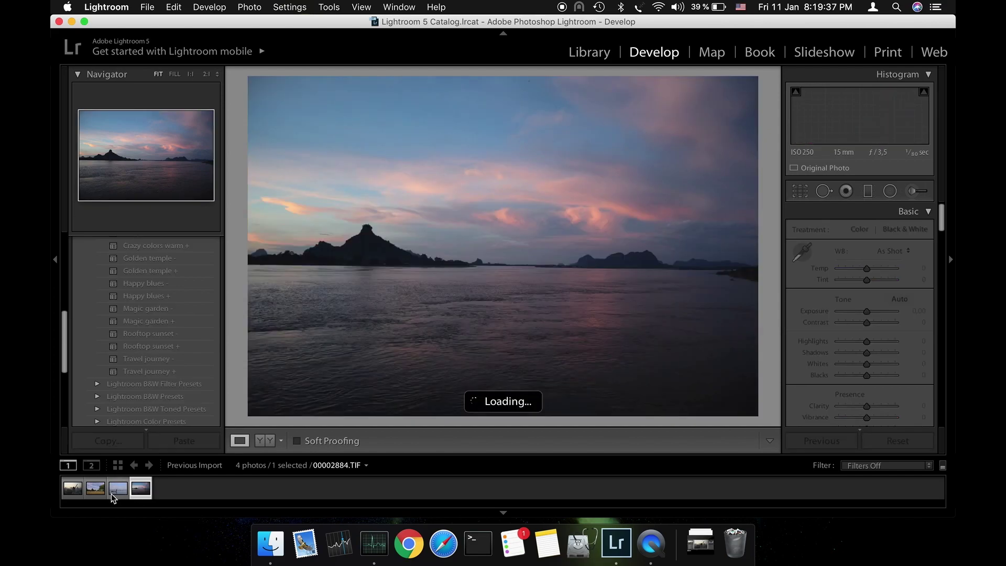
left_click(96, 494)
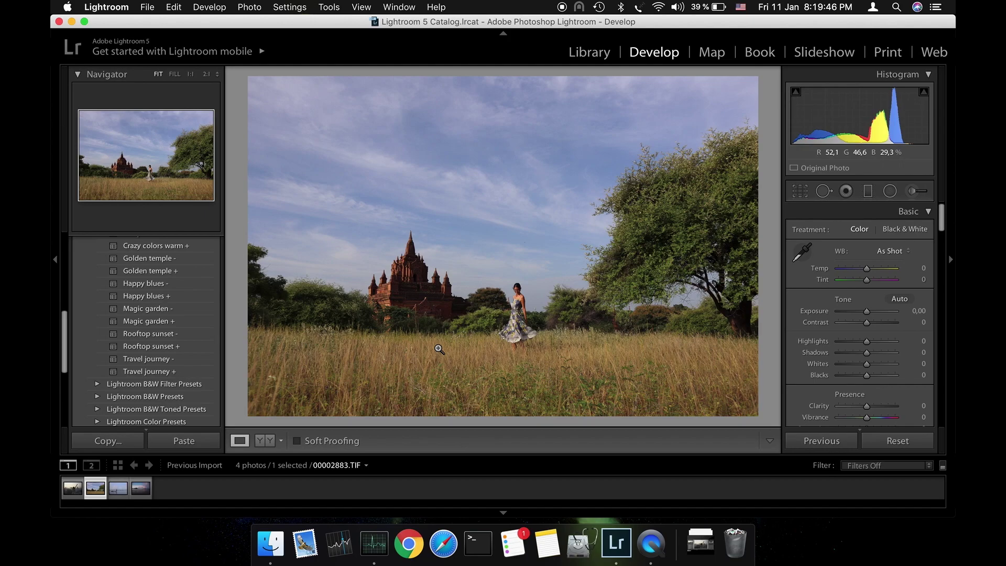
left_click(78, 491)
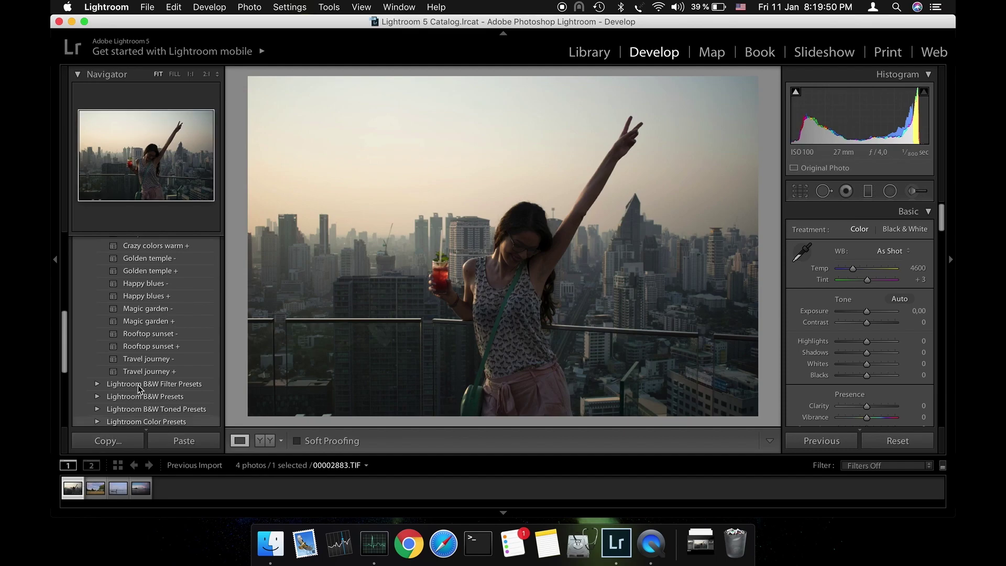
Step: Apply 'Rooftop sunset -', set exposure to +0.75, add a −27 vignette and compare Before/After
left_click(161, 337)
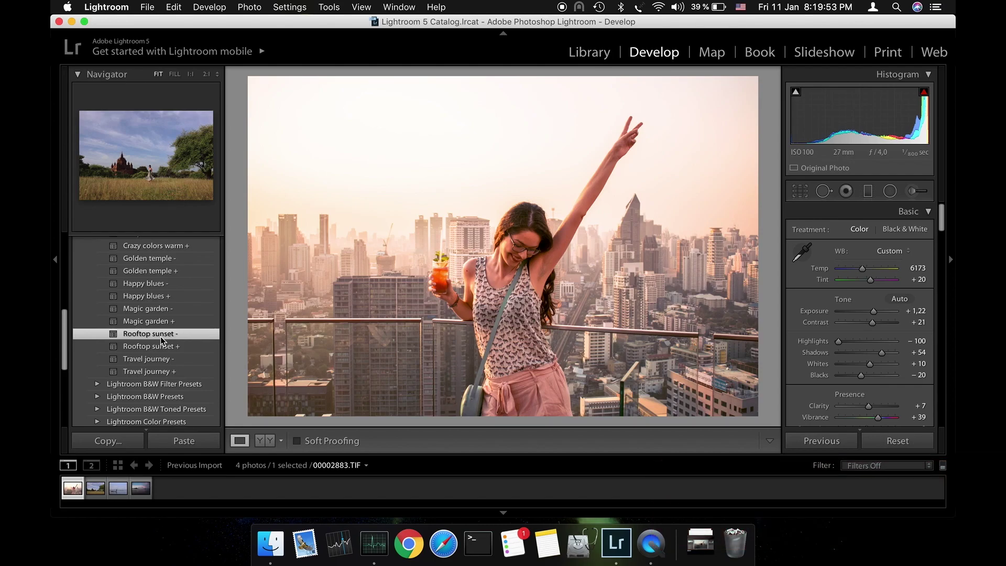
left_click_drag(873, 311, 871, 312)
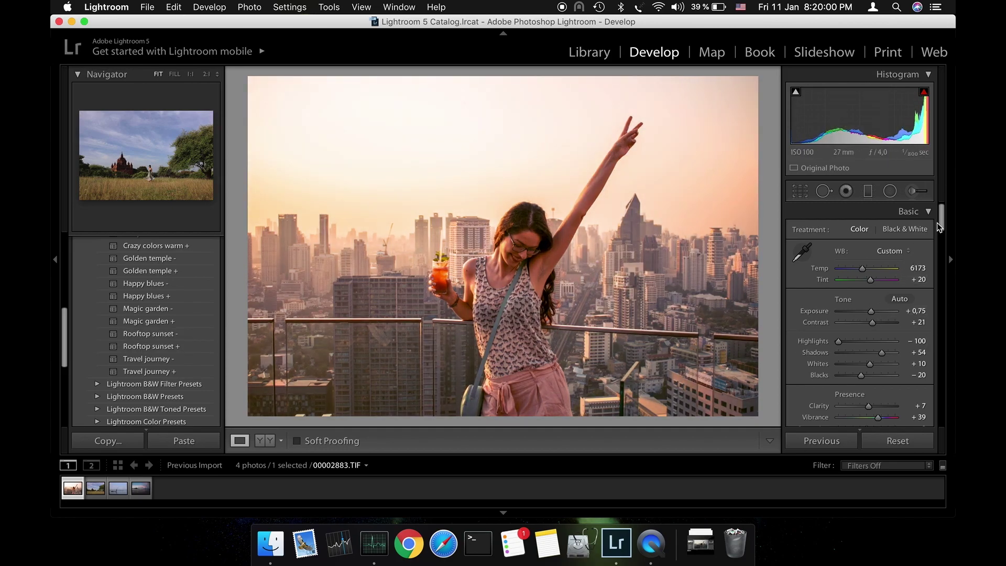
left_click_drag(941, 227, 944, 393)
left_click_drag(866, 315, 860, 317)
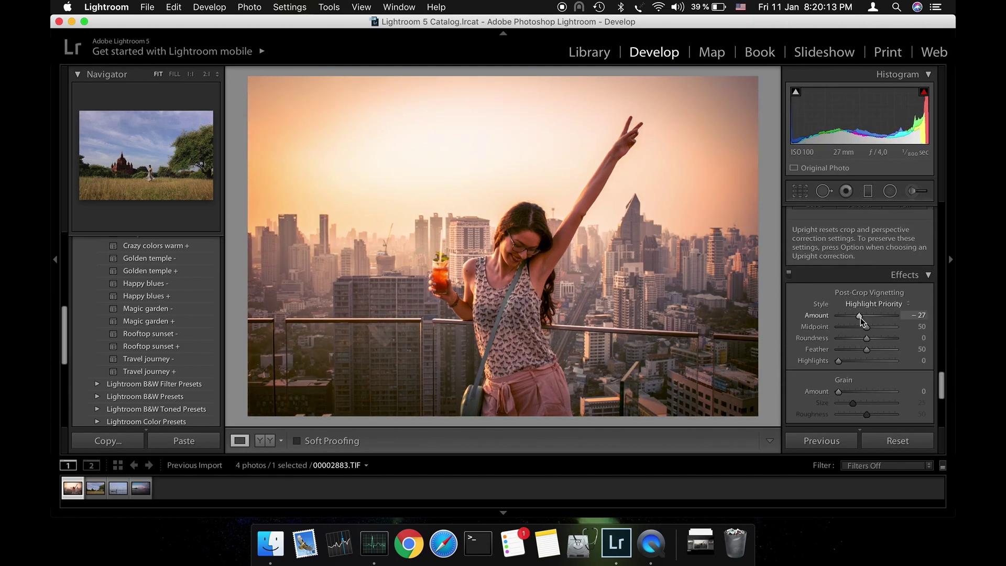
key("y")
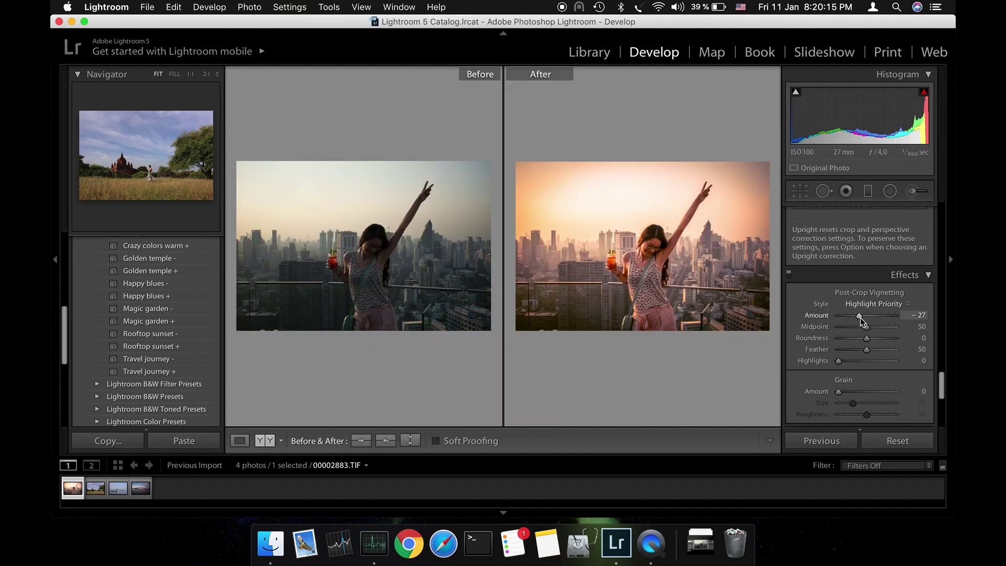
Step: Give the boat photo 'Rooftop sunset -' with lower exposure and warmer temperature, then compare
key("y")
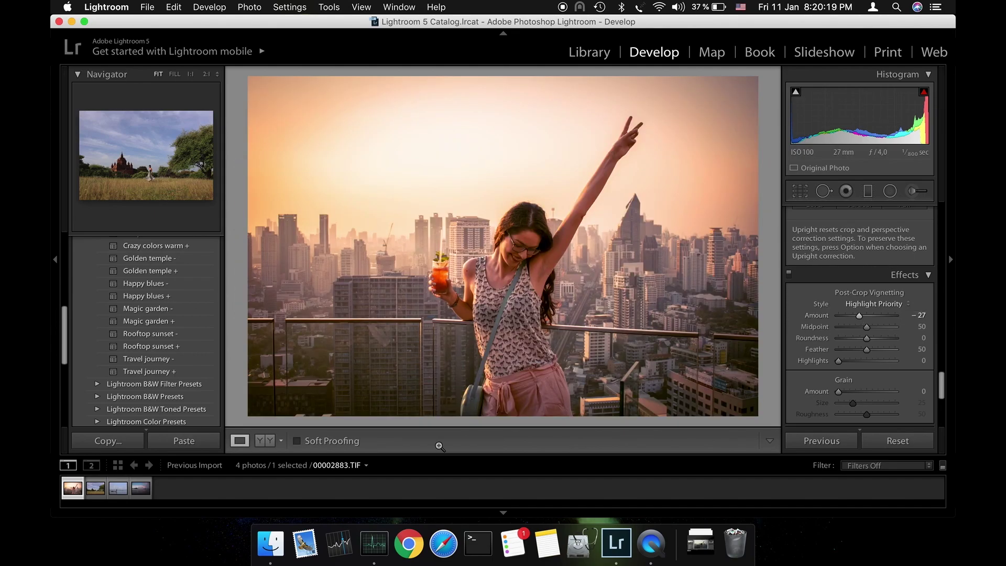
left_click(116, 492)
left_click(157, 333)
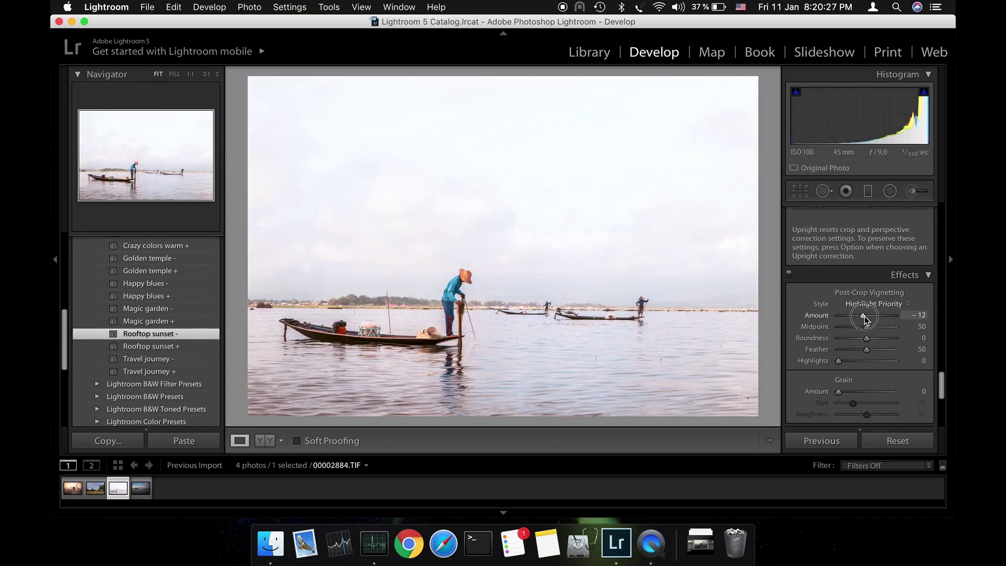
left_click_drag(941, 385, 946, 232)
left_click_drag(873, 288, 869, 288)
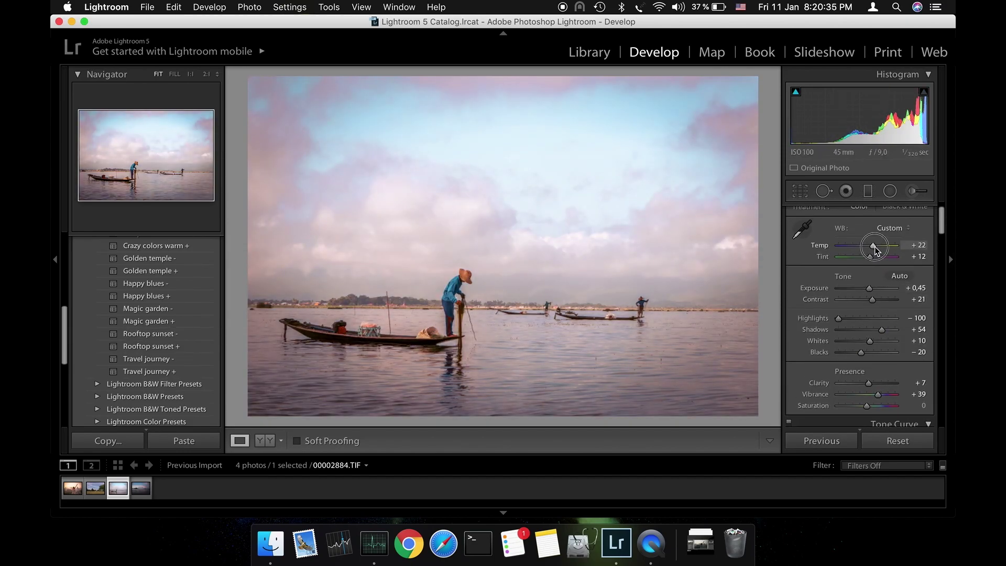
left_click_drag(871, 245, 873, 245)
key("y")
key("y")
Step: Give the lake sunset photo 'Rooftop sunset -', lower exposure and a −11 vignette, then compare
left_click(140, 487)
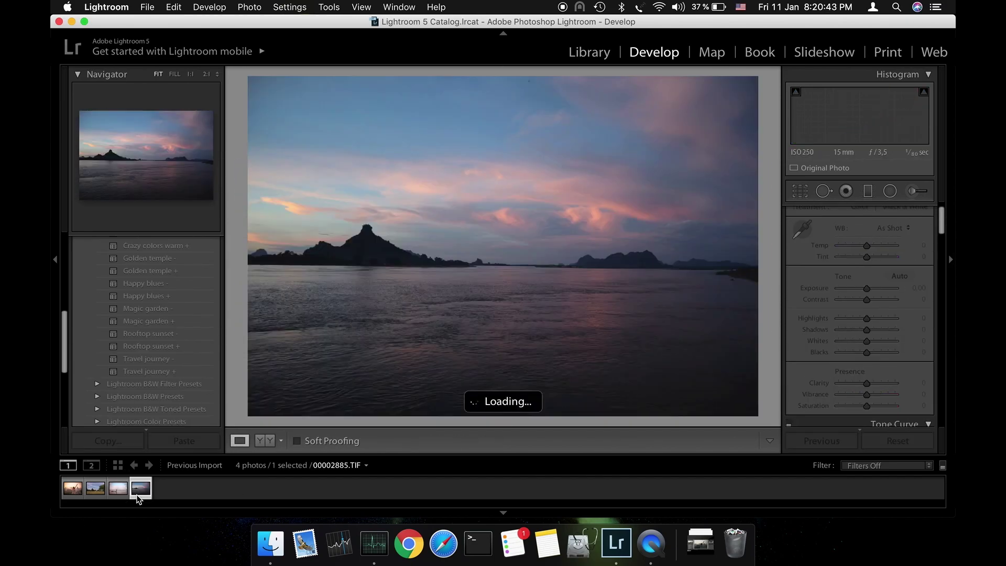
left_click(151, 333)
left_click_drag(873, 288, 870, 288)
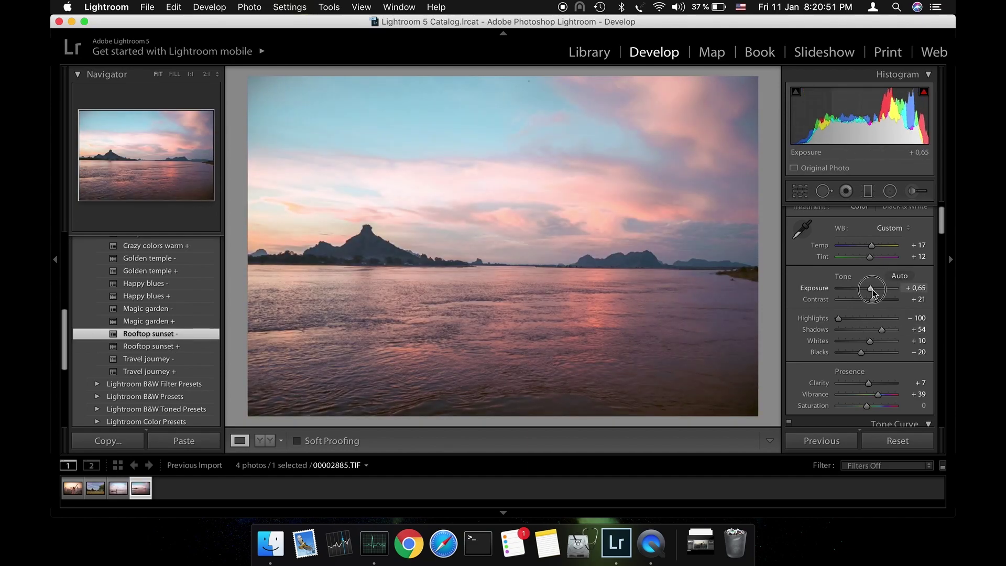
left_click_drag(942, 220, 941, 388)
left_click_drag(867, 310, 863, 310)
key("y")
key("y")
key("Left")
key("Left")
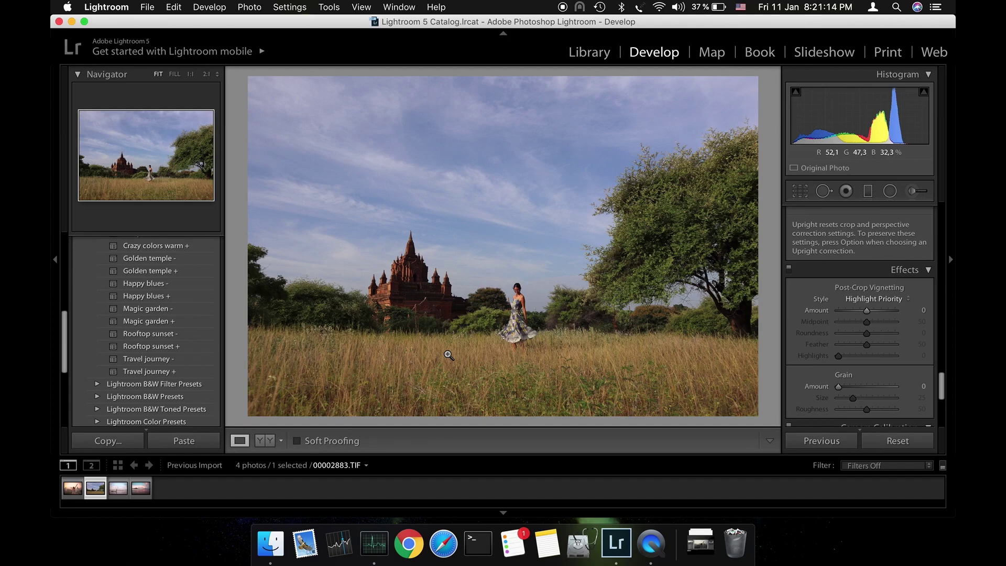
Step: Apply the 'Travel journey -' preset and lower HSL Yellow saturation to −27
left_click(141, 361)
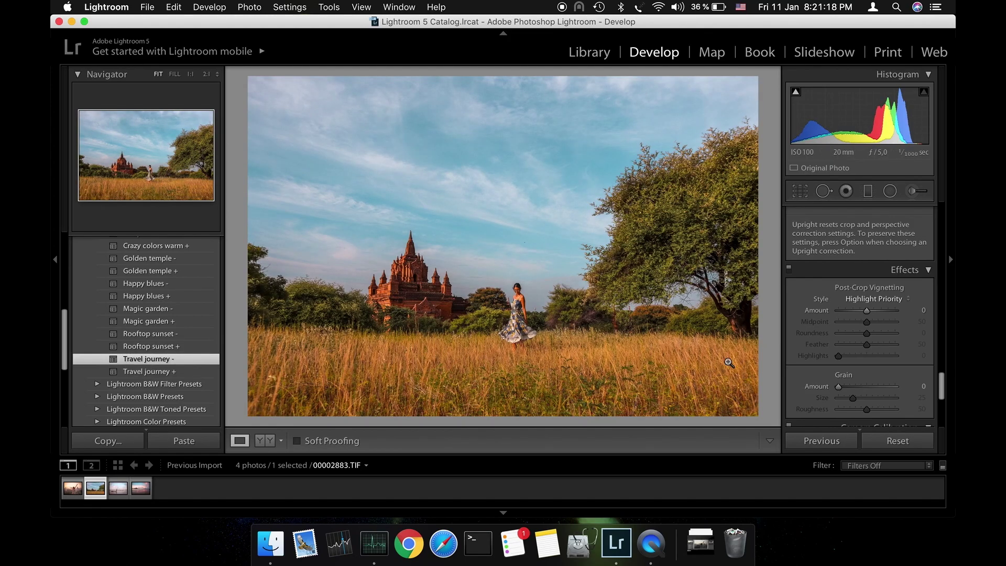
left_click_drag(946, 387, 942, 286)
left_click_drag(868, 310, 862, 315)
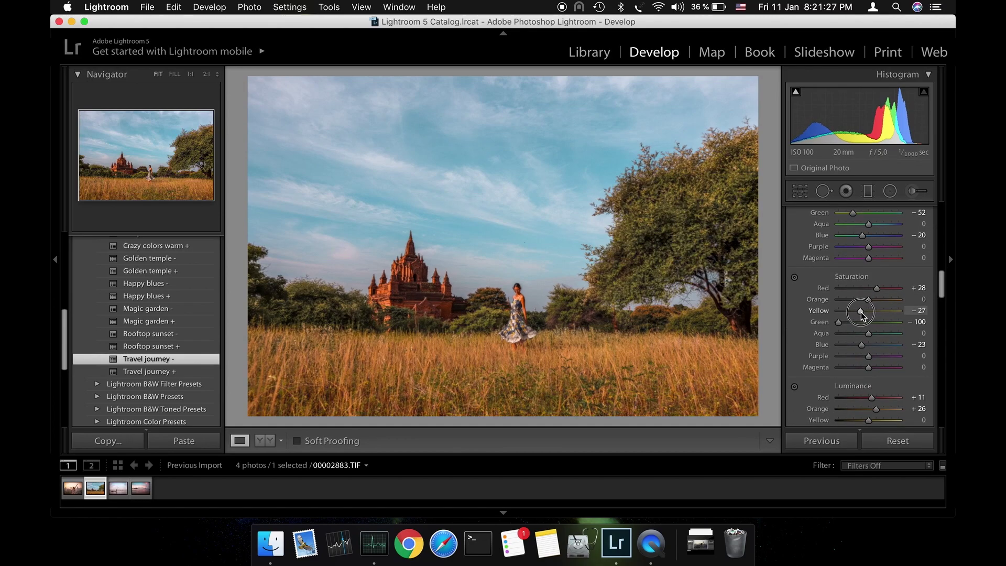
Step: Add a graduated filter over the lower photo with exposure reset to 0 and adjusted tint
left_click(867, 190)
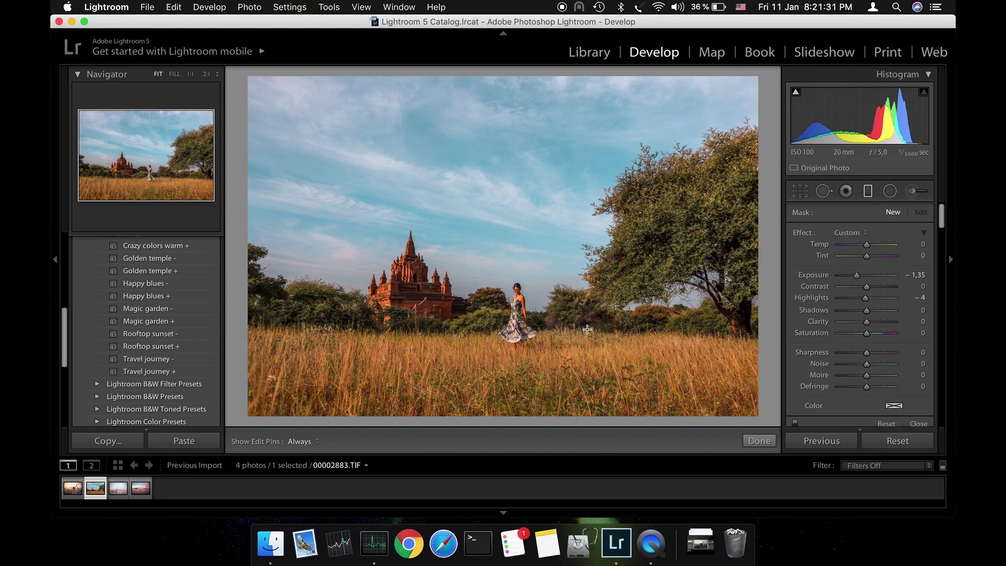
left_click_drag(543, 390, 541, 246)
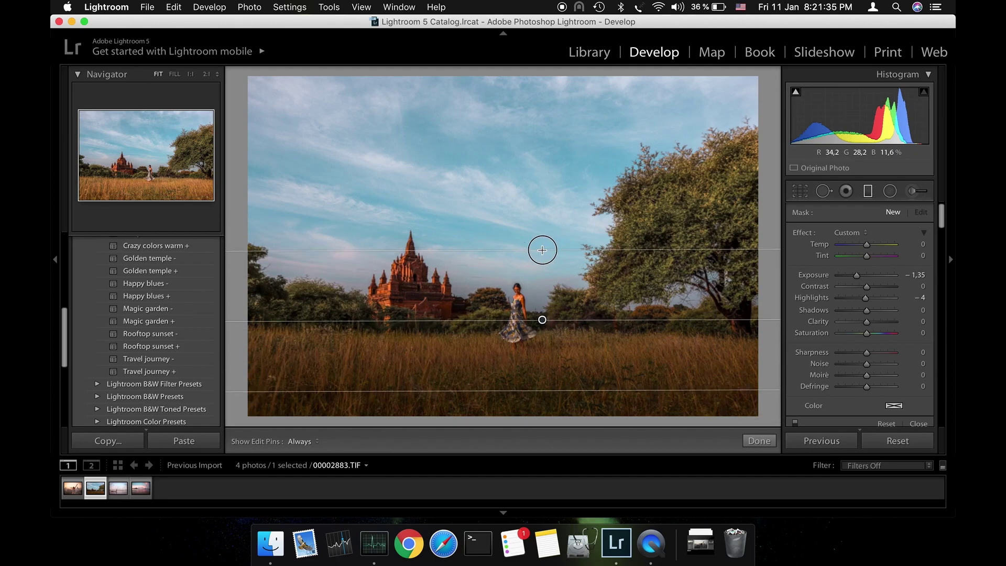
double_click(856, 275)
left_click_drag(866, 256, 827, 262)
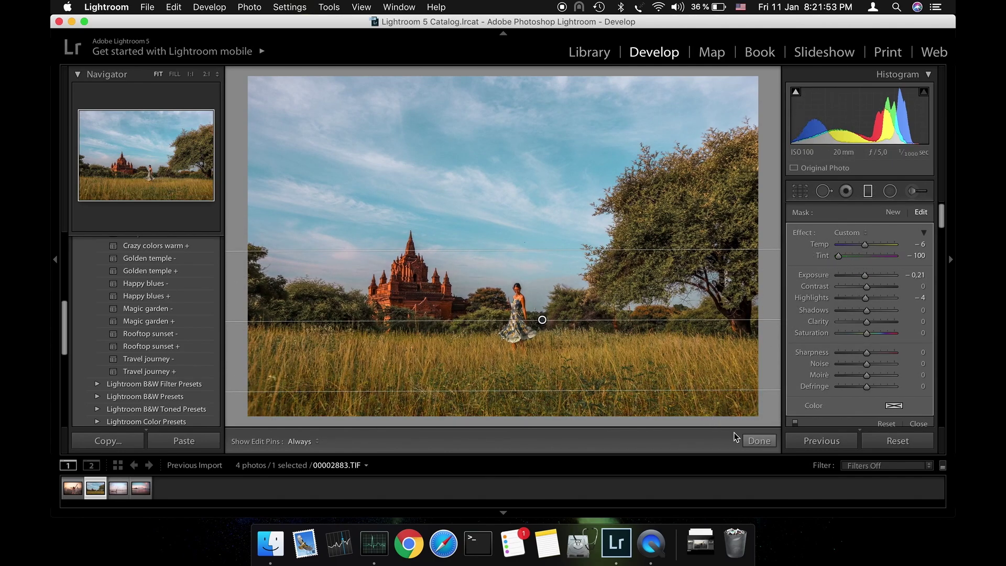
left_click(759, 441)
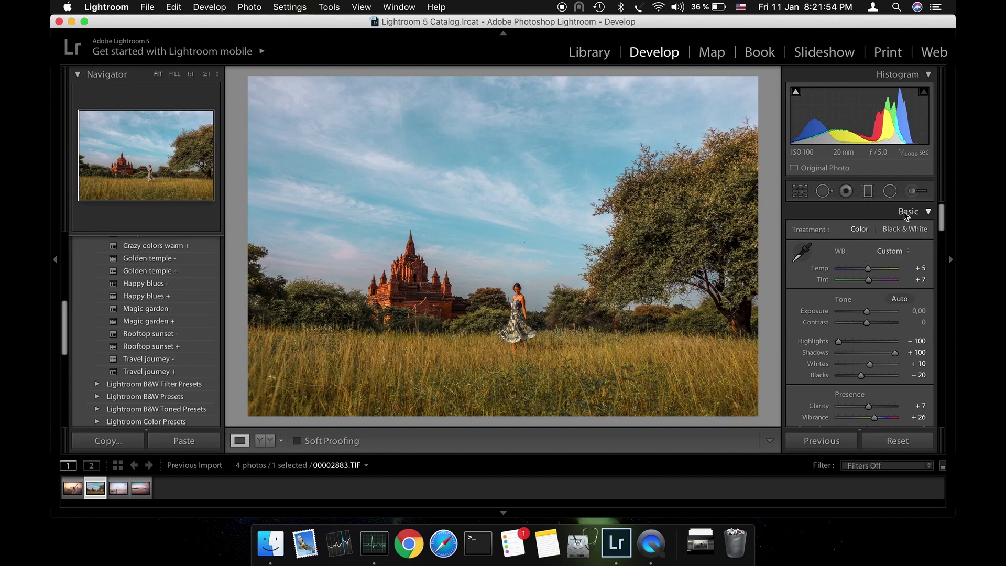
Step: Set HSL Blue saturation to −100 and paint an adjustment brush mask across the sky
left_click_drag(943, 220, 936, 292)
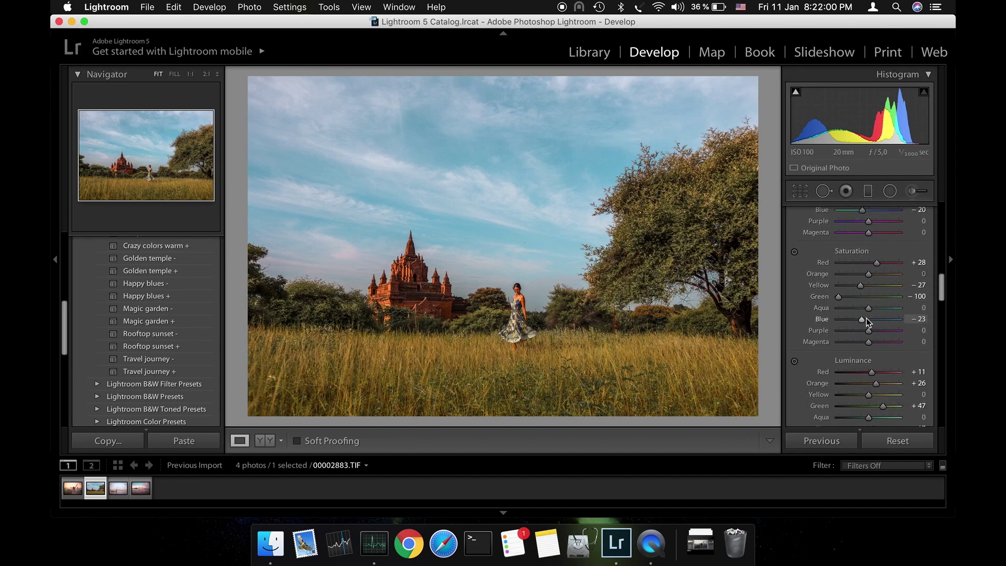
left_click_drag(862, 323, 835, 324)
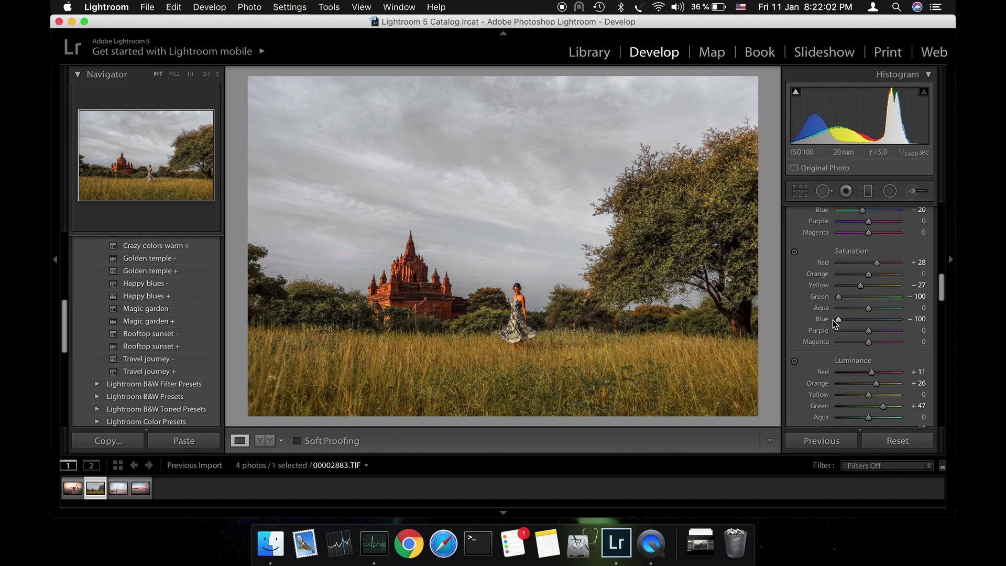
left_click(914, 192)
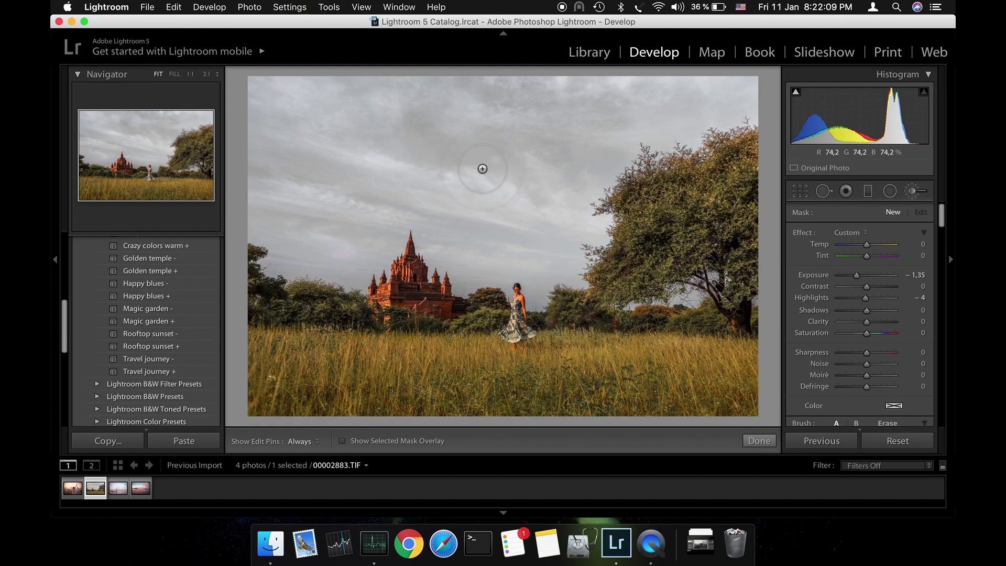
left_click(410, 141)
key("h")
mouse_move(298, 126)
left_mouse_down()
mouse_move(283, 118)
mouse_move(726, 112)
left_mouse_up()
mouse_move(417, 137)
left_mouse_down()
mouse_move(283, 180)
mouse_move(299, 226)
mouse_move(350, 238)
mouse_move(401, 172)
mouse_move(460, 195)
mouse_move(458, 237)
mouse_move(537, 219)
mouse_move(565, 222)
mouse_move(555, 240)
mouse_move(567, 199)
mouse_move(411, 144)
mouse_move(511, 167)
mouse_move(595, 235)
mouse_move(569, 250)
mouse_move(540, 236)
left_mouse_up()
Step: Set the brushed sky adjustment to exposure 0, temperature 53 and tint 10
key("h")
double_click(856, 275)
mouse_move(867, 244)
left_mouse_down()
mouse_move(877, 243)
mouse_move(870, 262)
mouse_move(884, 250)
left_mouse_up()
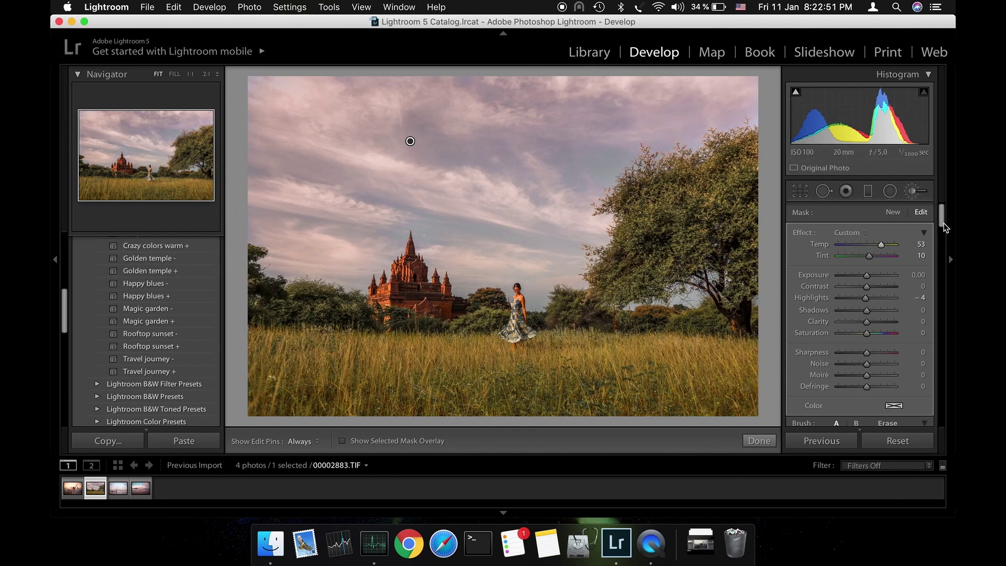
Step: Set Post-Crop Vignetting Amount to −14 and show the Before & After view
left_click(942, 298)
left_click_drag(941, 303, 940, 385)
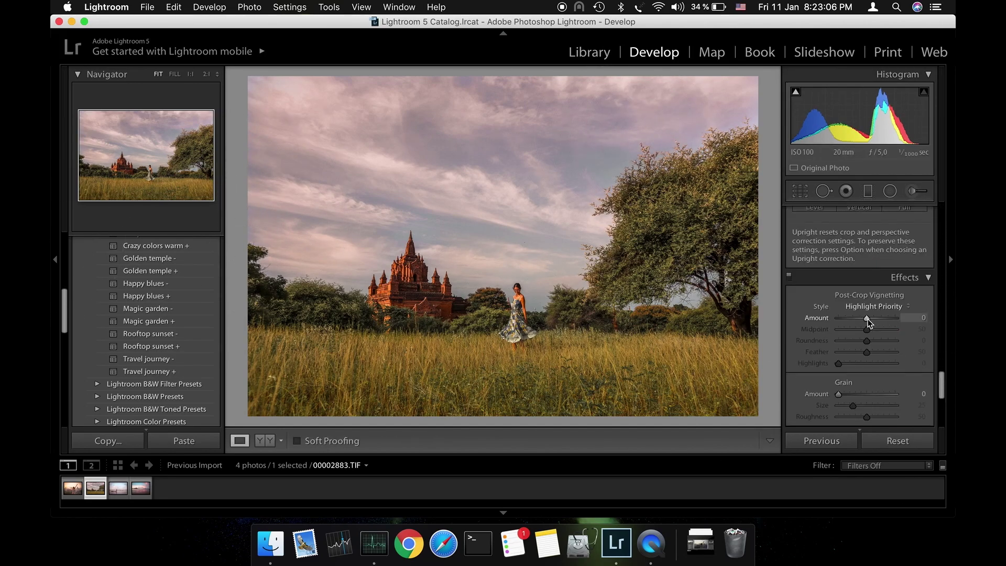
left_click_drag(867, 317, 863, 319)
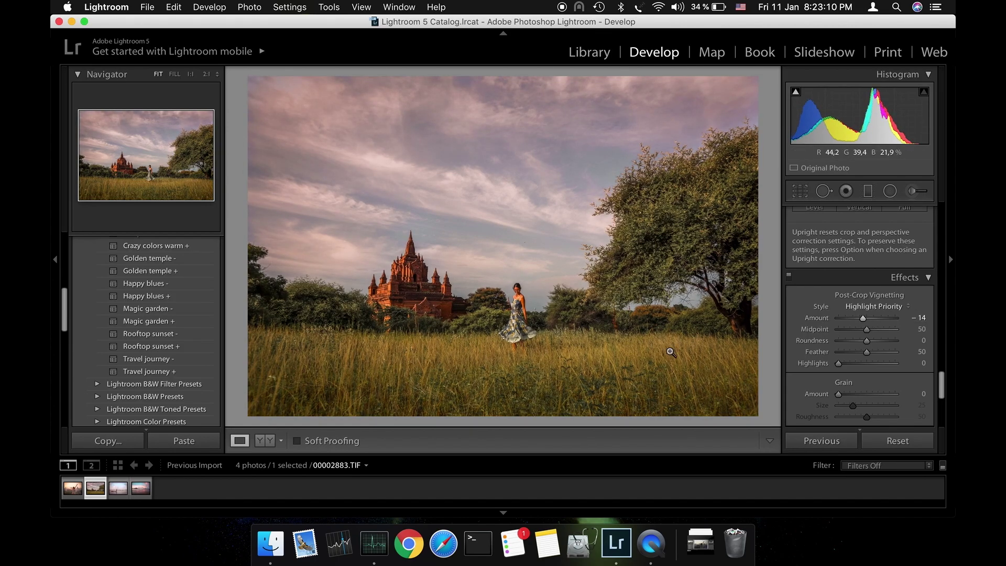
key("y")
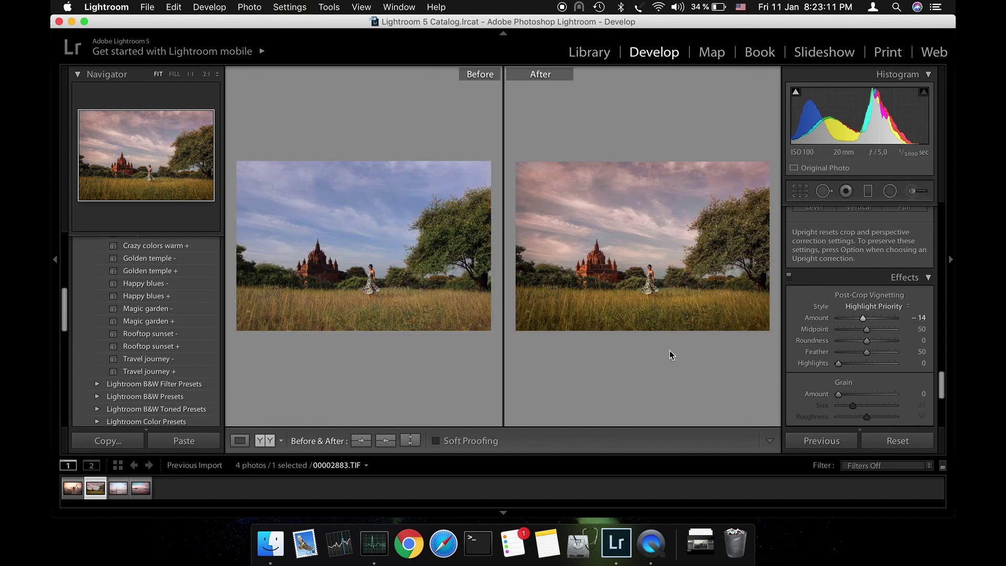